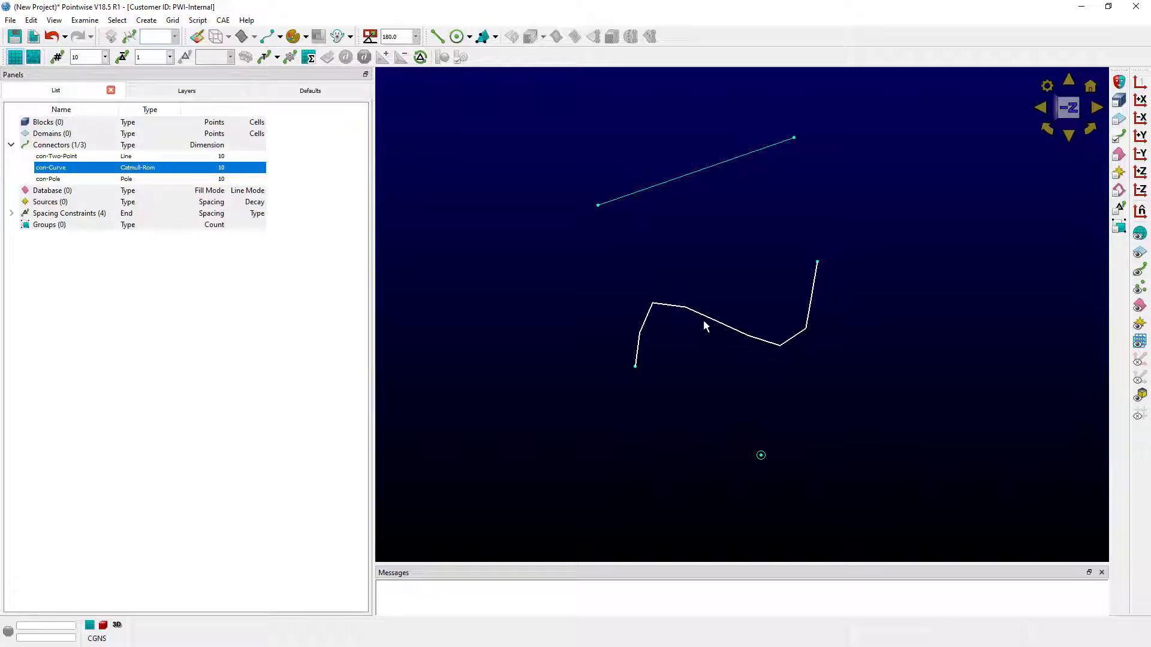
{"action": "left_click", "coordinate": [761, 455]}
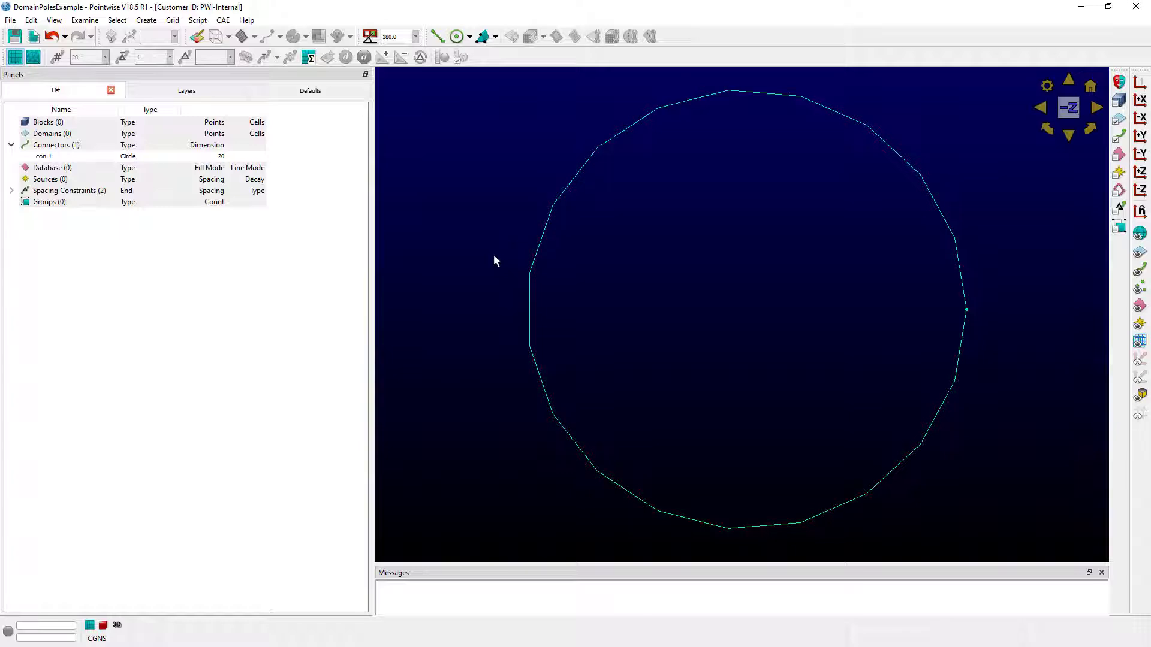
{"action": "left_click", "coordinate": [530, 273]}
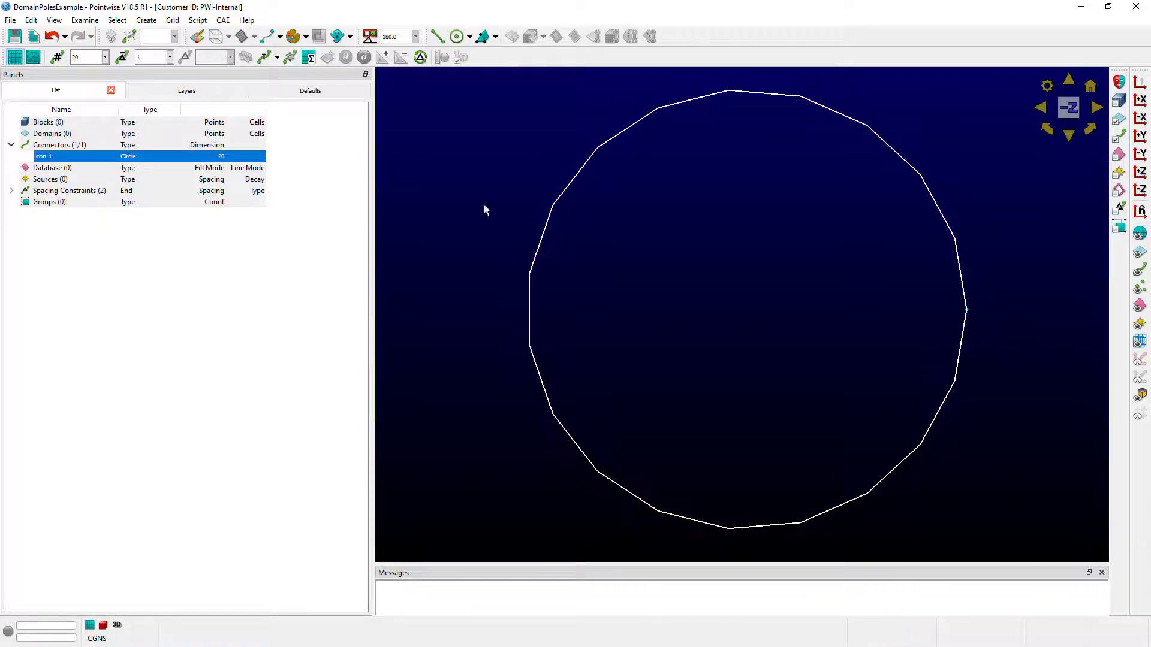
{"action": "left_click", "coordinate": [458, 37]}
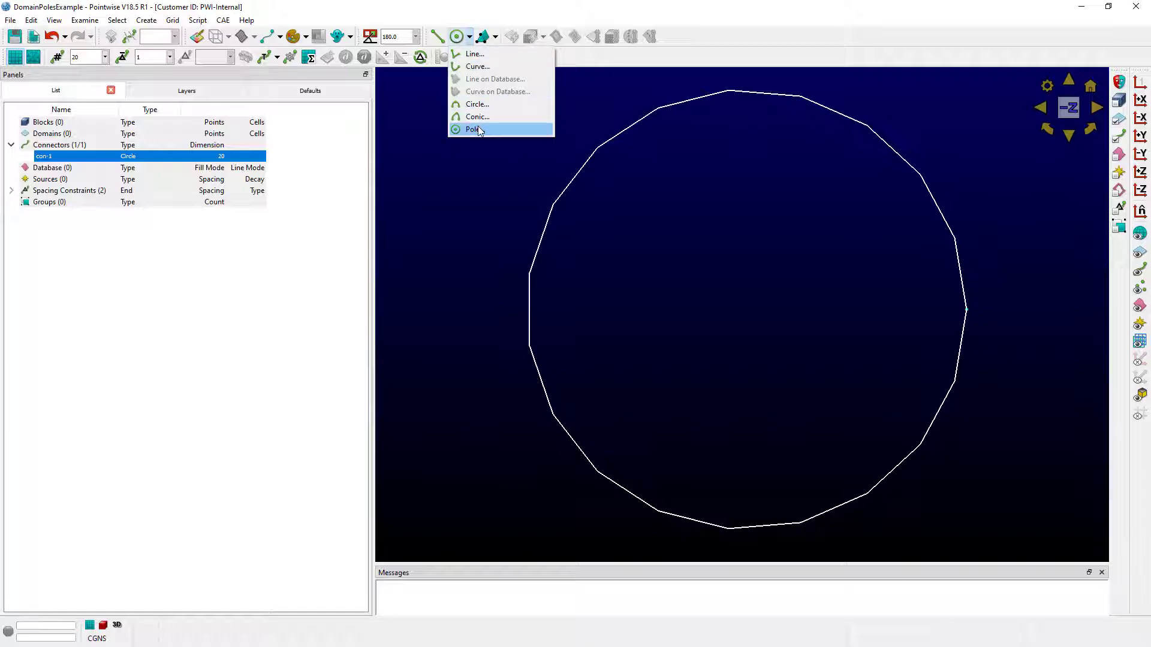
{"action": "left_click", "coordinate": [418, 97]}
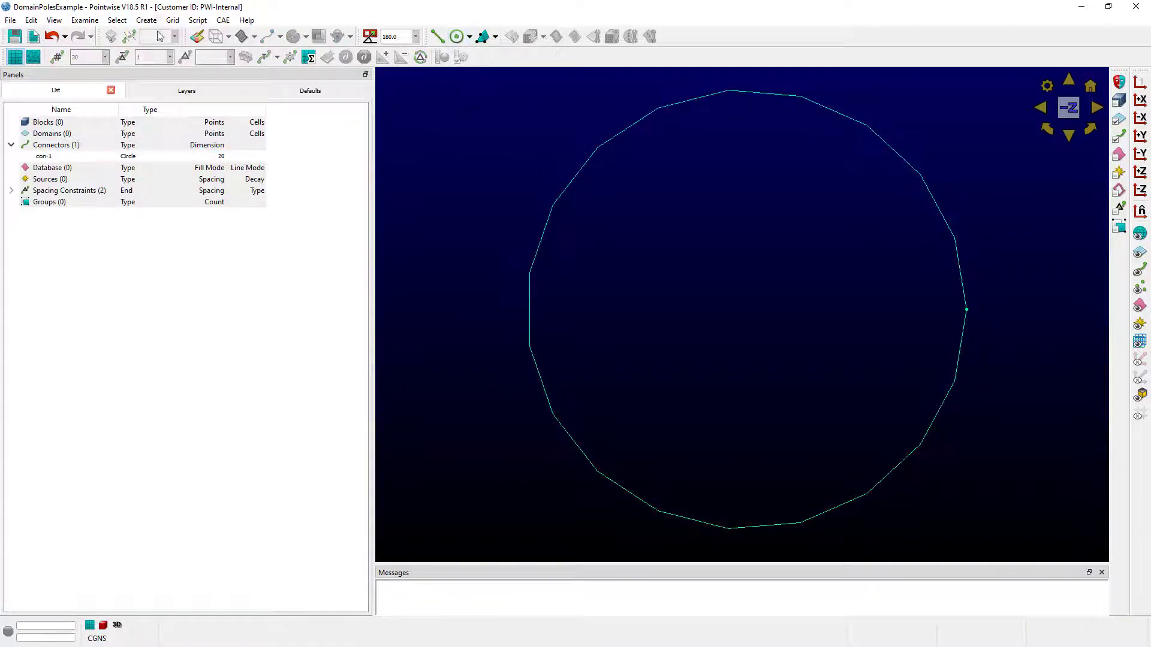
Step: Create a pole connector at the circle's center, with coordinates 0 0 0
{"action": "left_click", "coordinate": [146, 19]}
{"action": "mouse_move", "coordinate": [234, 64]}
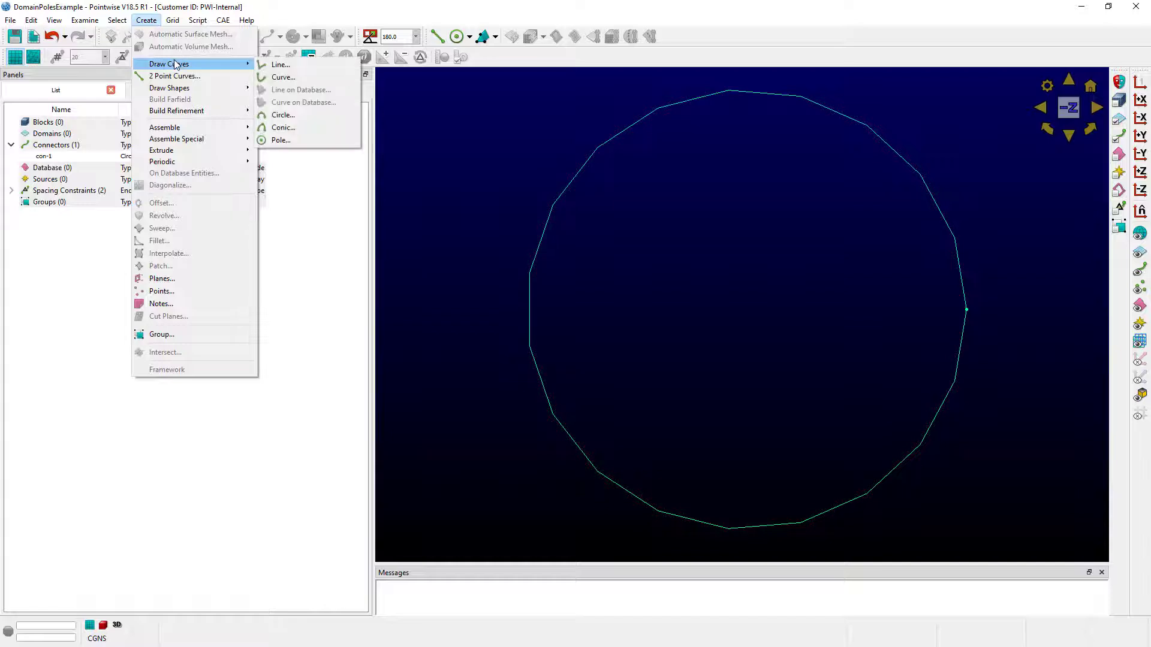
{"action": "left_click", "coordinate": [281, 140]}
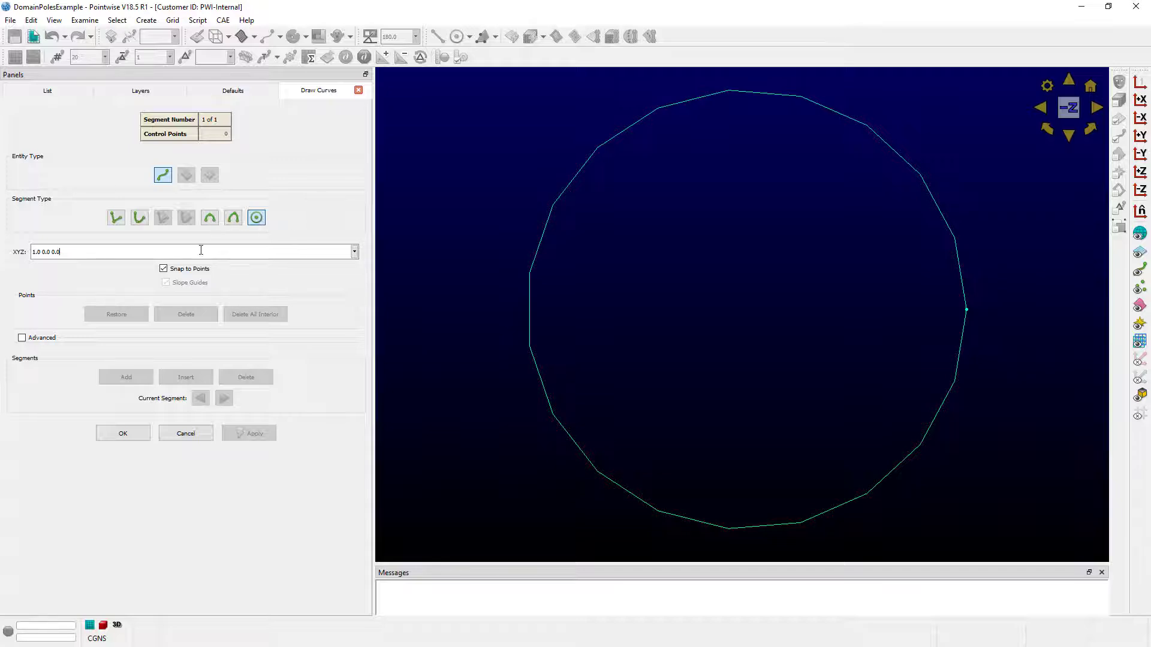
{"action": "left_click_drag", "start_coordinate": [210, 252], "coordinate": [19, 250]}
{"action": "type", "text": "0 0 0"}
{"action": "key", "text": "Return"}
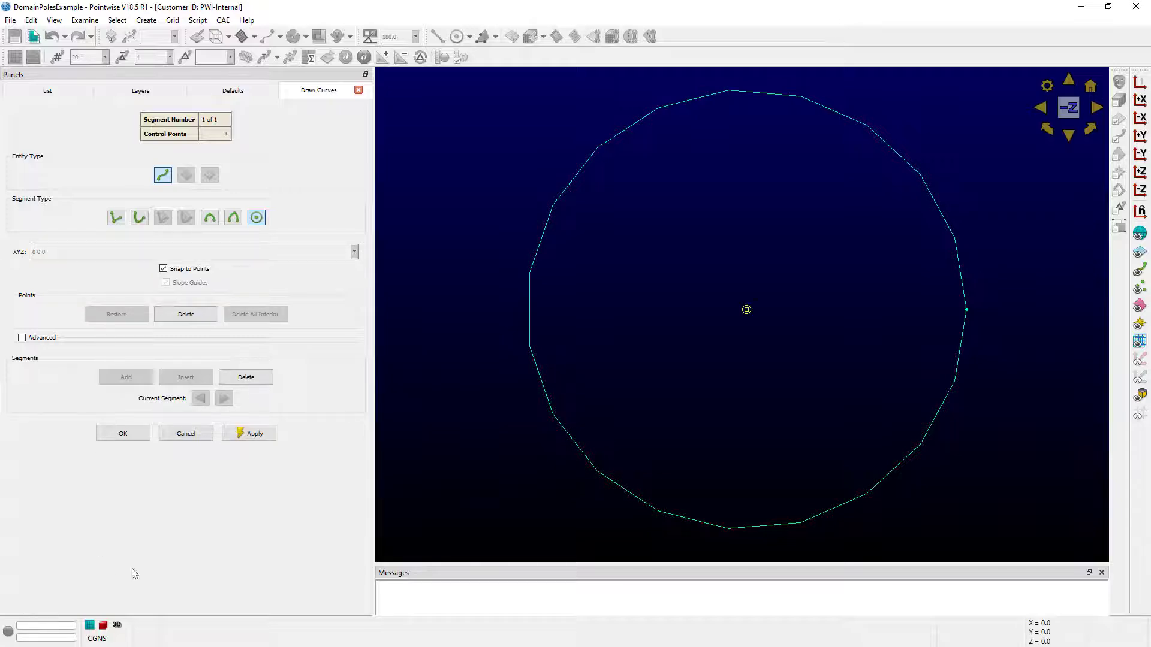
{"action": "left_click", "coordinate": [123, 434]}
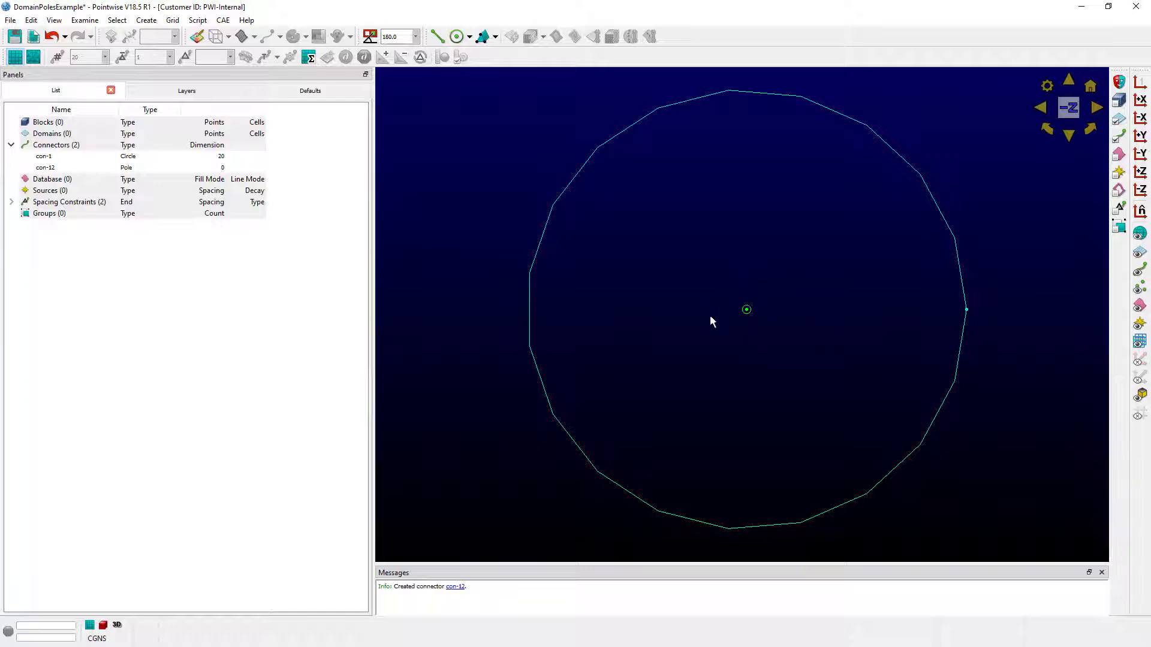
Step: Set the dimension of the pole connector at the circle's center to 20
{"action": "left_click", "coordinate": [747, 311]}
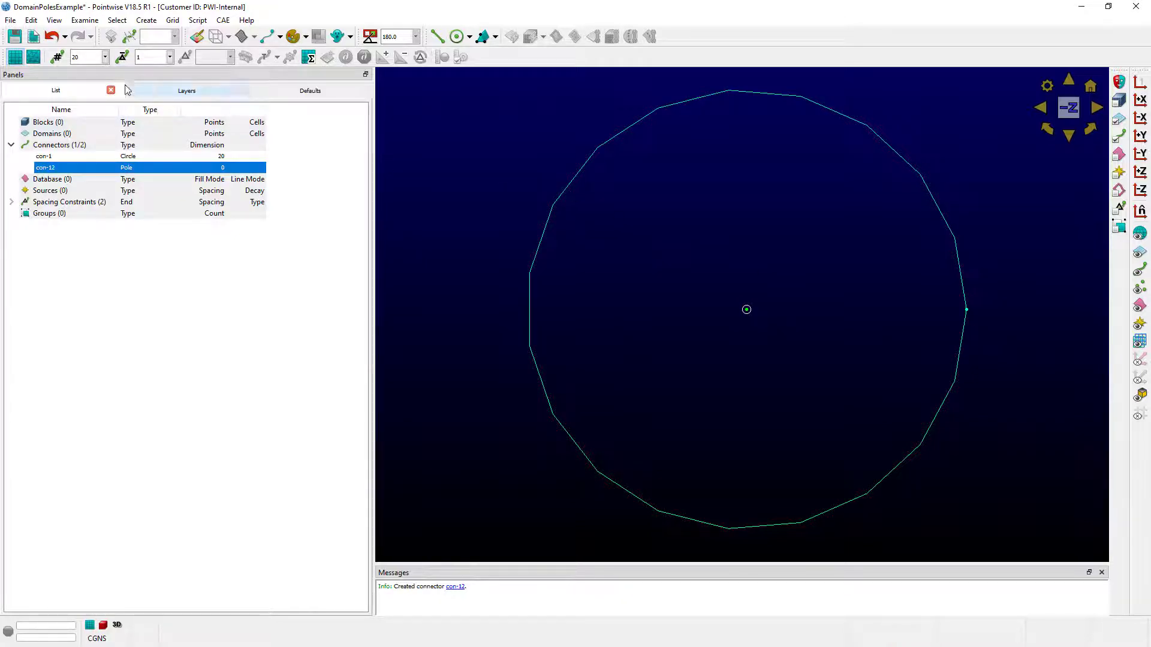
{"action": "double_click", "coordinate": [88, 58]}
{"action": "type", "text": "20"}
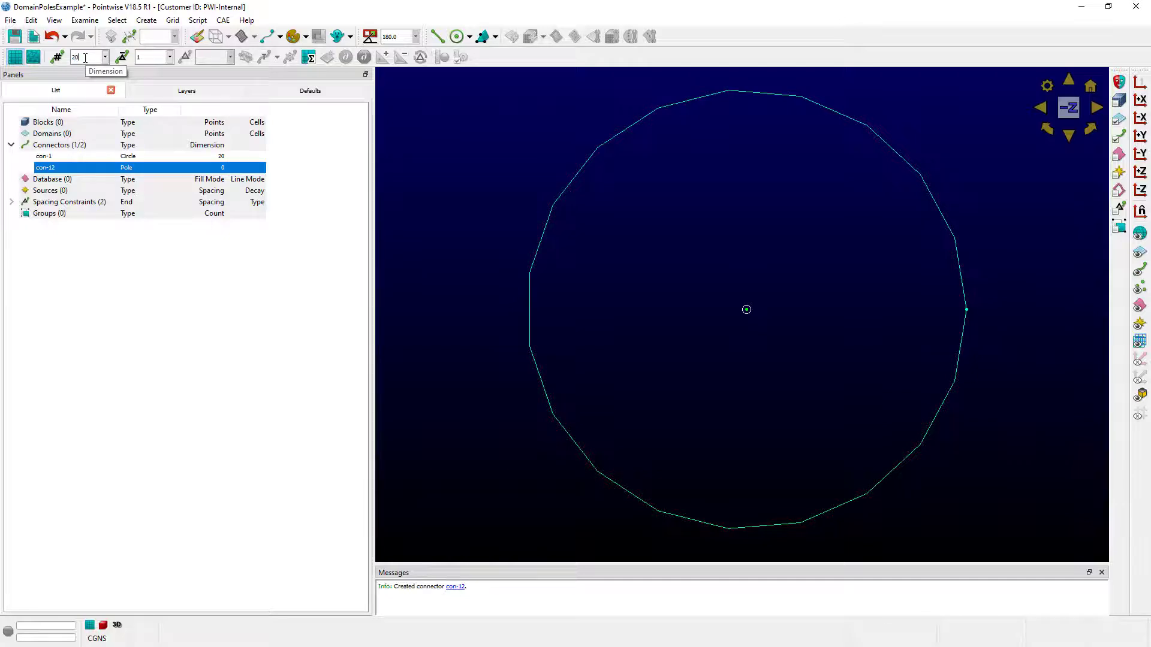
{"action": "key", "text": "Return"}
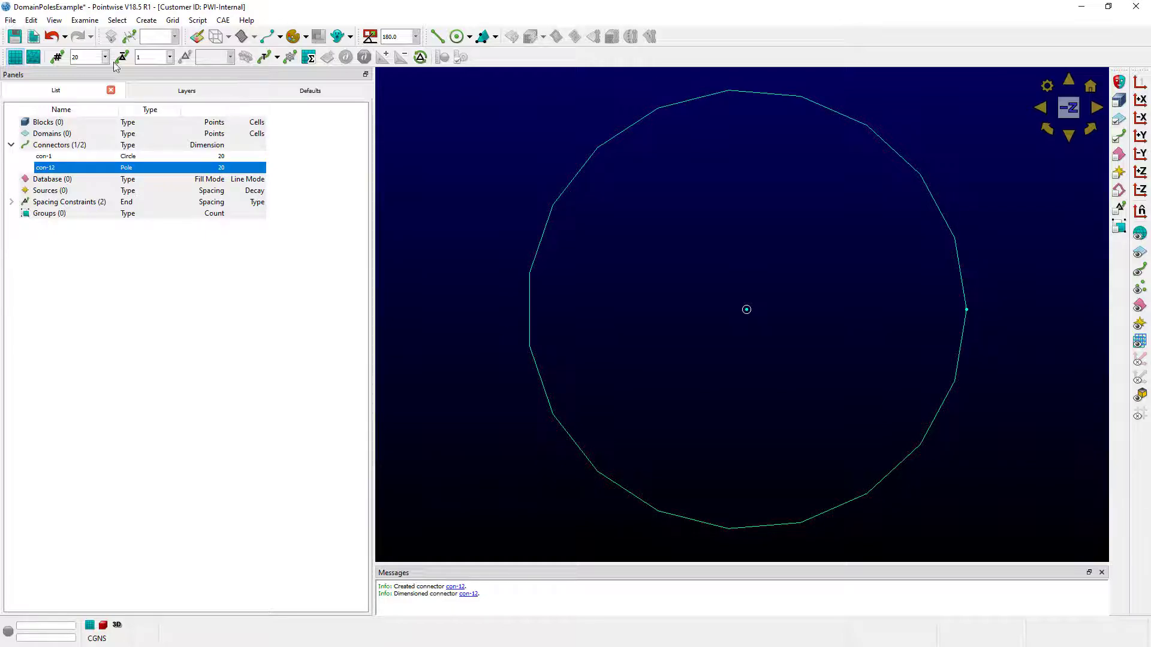
Step: Create a two-point connector from the pole at the center to the circle's end node at 1.0 0.0 0.0
{"action": "left_click", "coordinate": [438, 37]}
{"action": "left_click", "coordinate": [747, 310]}
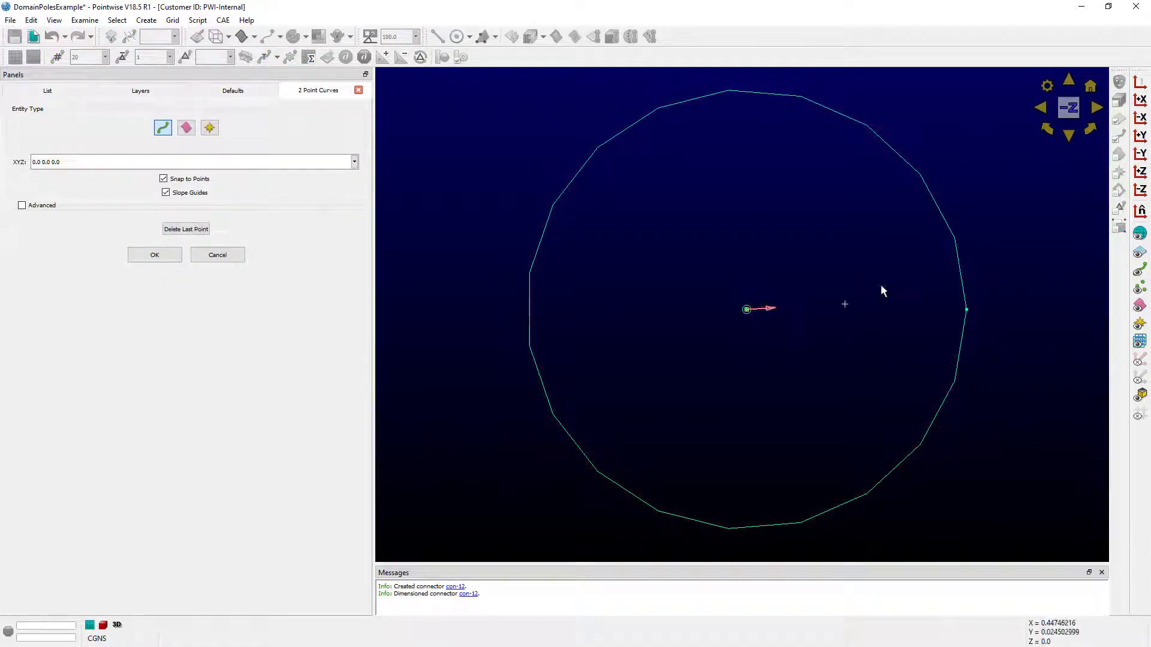
{"action": "left_click", "coordinate": [962, 312]}
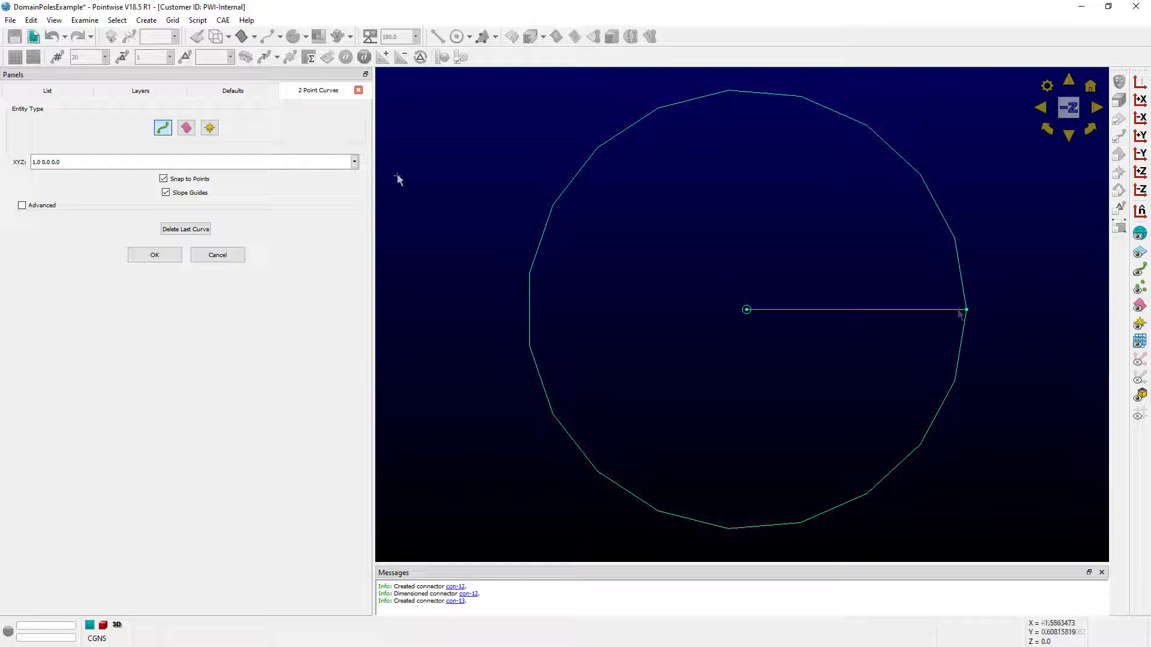
{"action": "left_click", "coordinate": [155, 254]}
Step: Set the dimension of the radial line connector to 20
{"action": "left_click", "coordinate": [824, 309]}
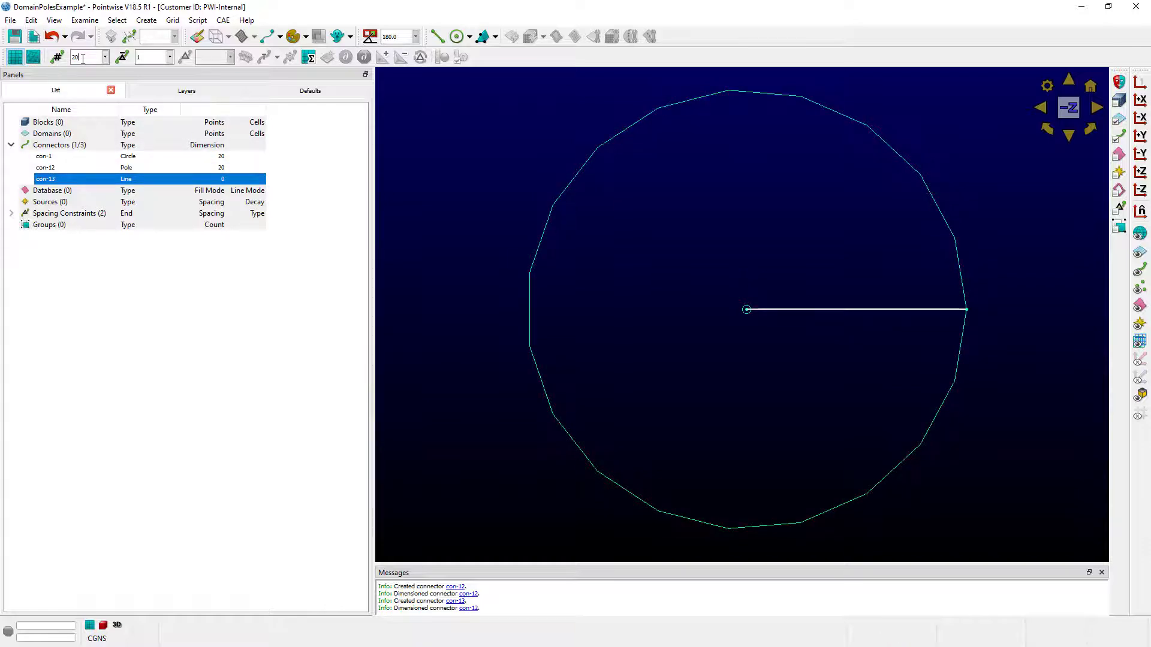
{"action": "key", "text": "Return"}
{"action": "key", "text": "Return"}
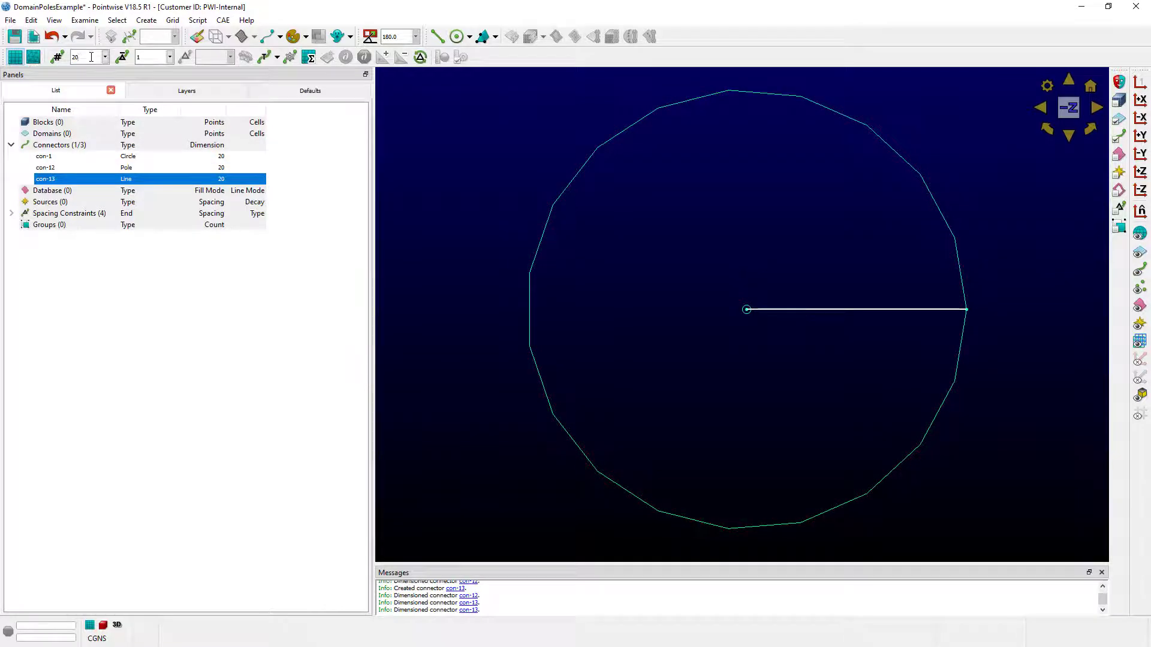
Step: Try to assemble a domain automatically from the circle, pole and line connectors, and clear the selection
{"action": "left_click_drag", "start_coordinate": [504, 82], "coordinate": [986, 549]}
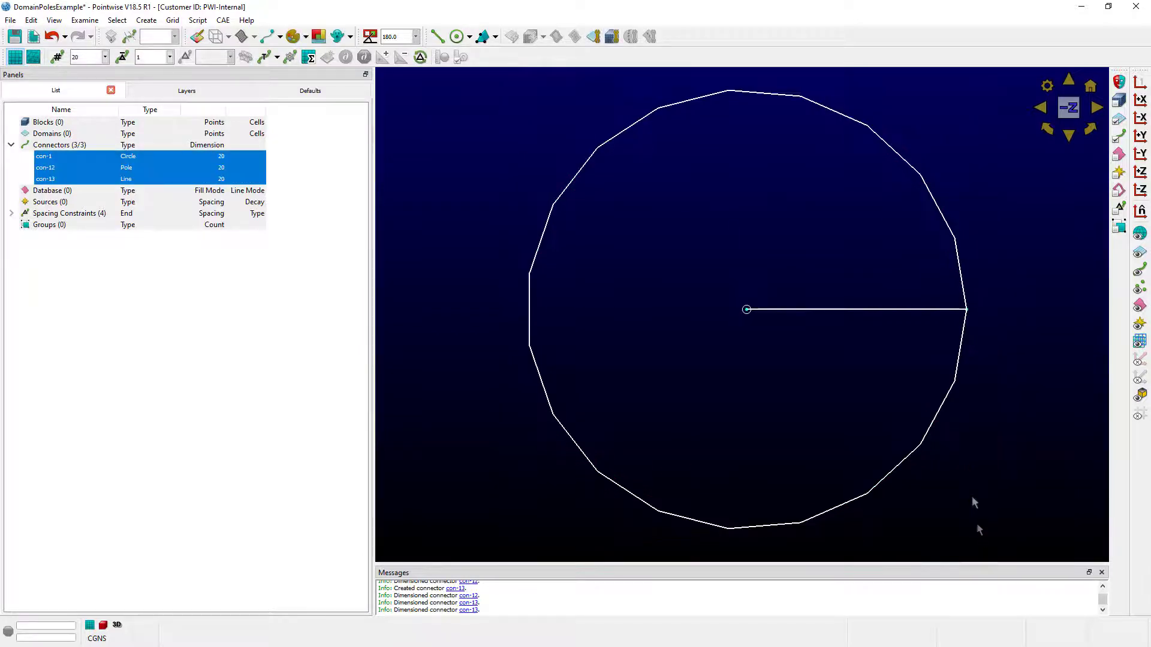
{"action": "left_click", "coordinate": [592, 38]}
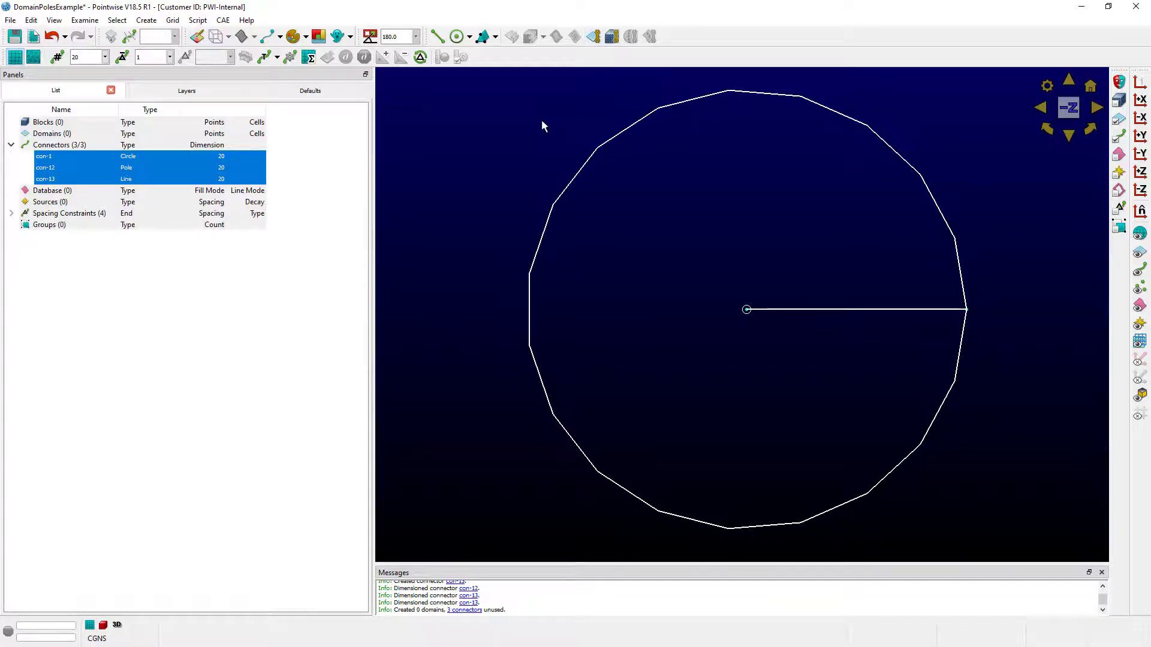
{"action": "left_click", "coordinate": [527, 124]}
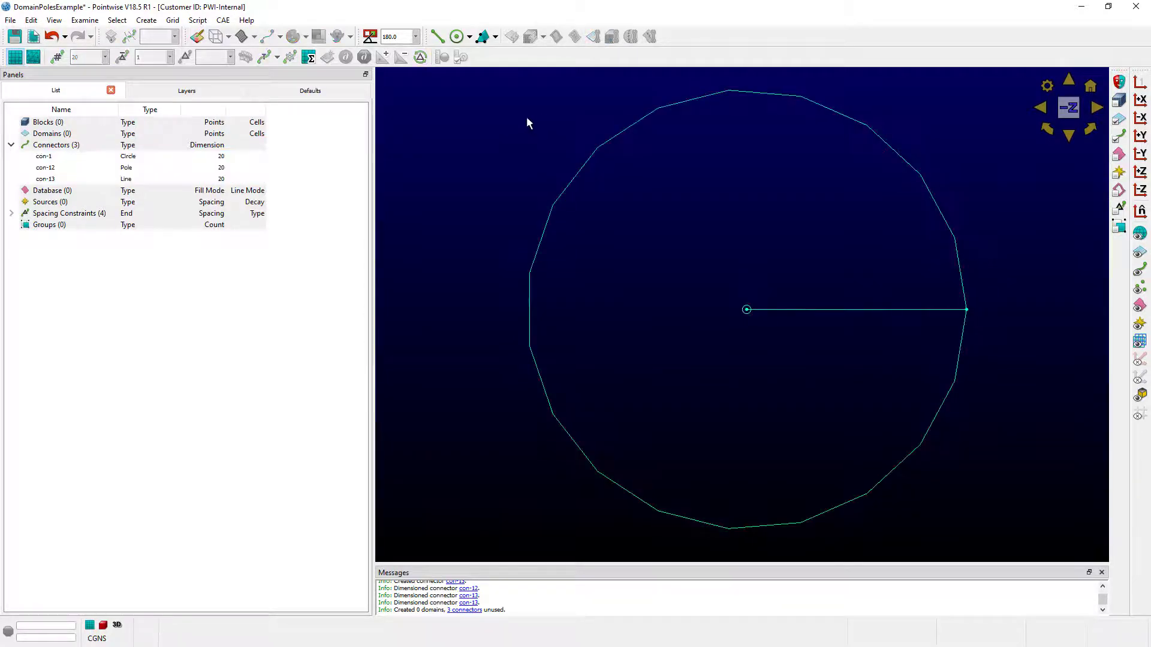
Step: Start a special structured domain assembly and define the pole connector as its first edge
{"action": "left_click", "coordinate": [147, 19]}
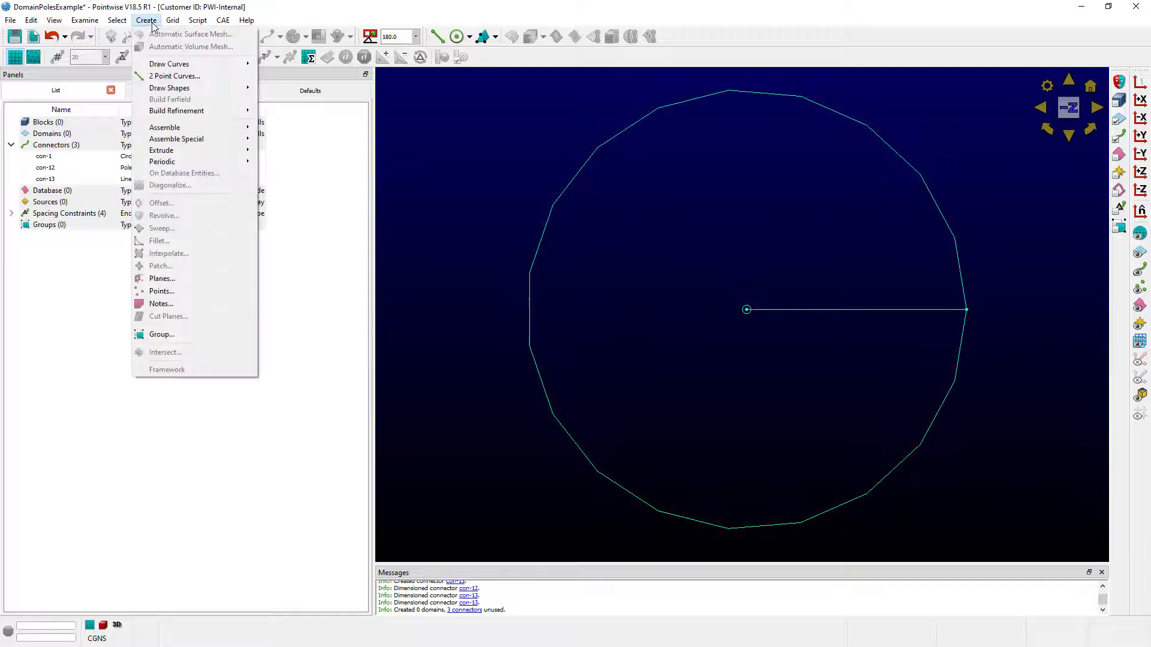
{"action": "mouse_move", "coordinate": [207, 139]}
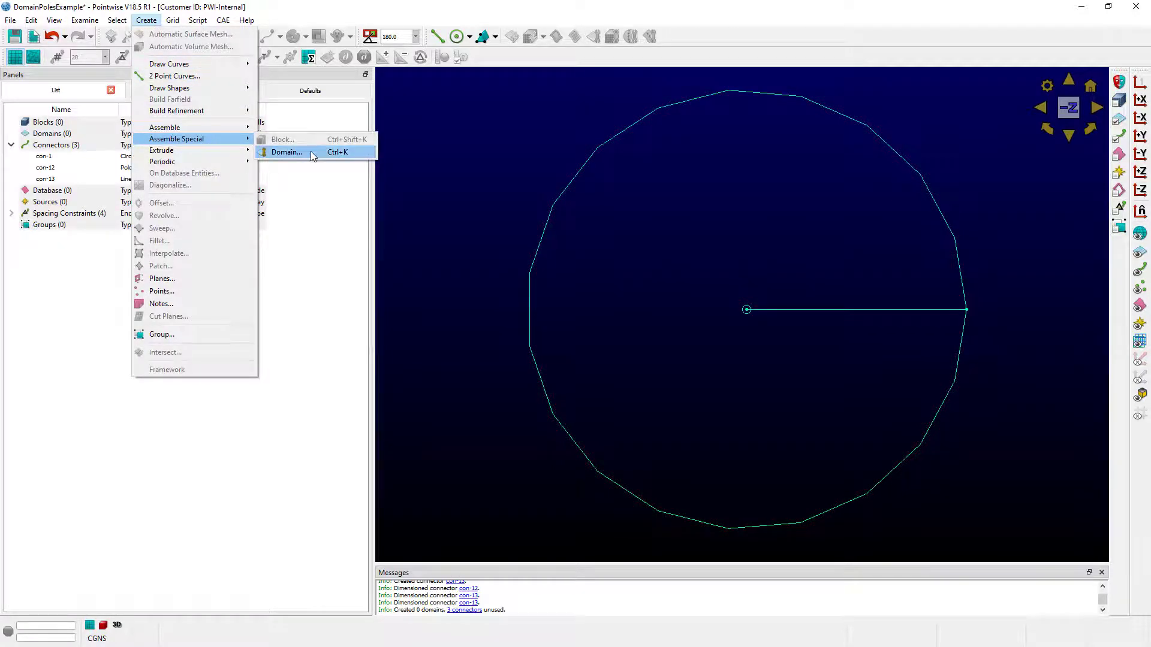
{"action": "left_click", "coordinate": [273, 154]}
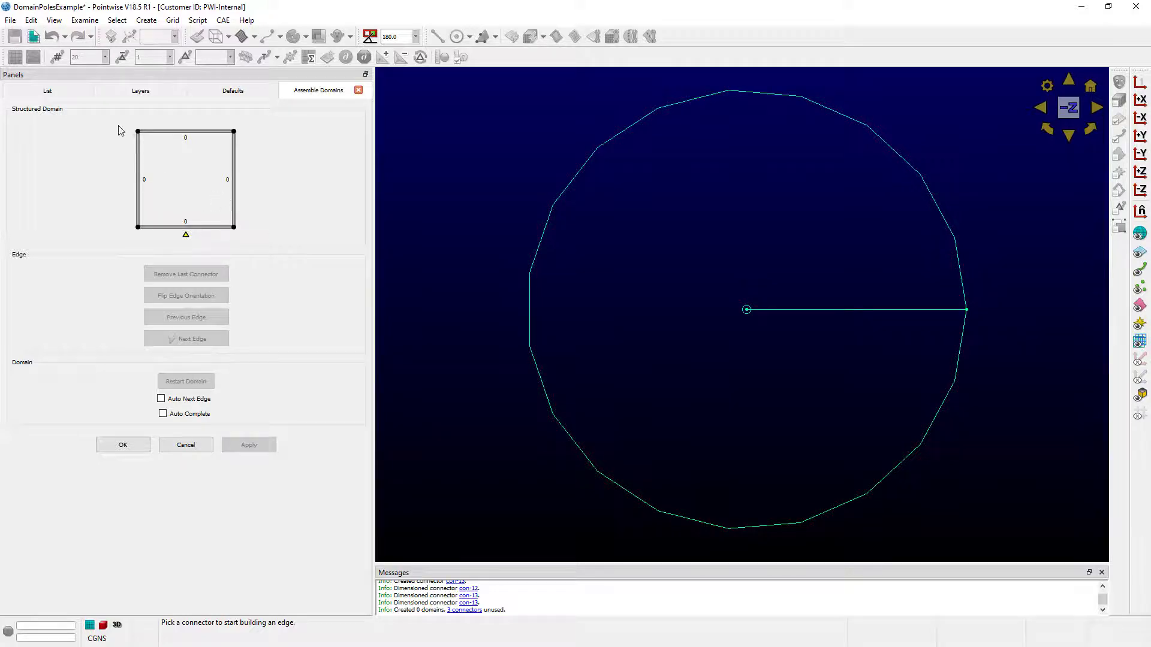
{"action": "left_click", "coordinate": [62, 93]}
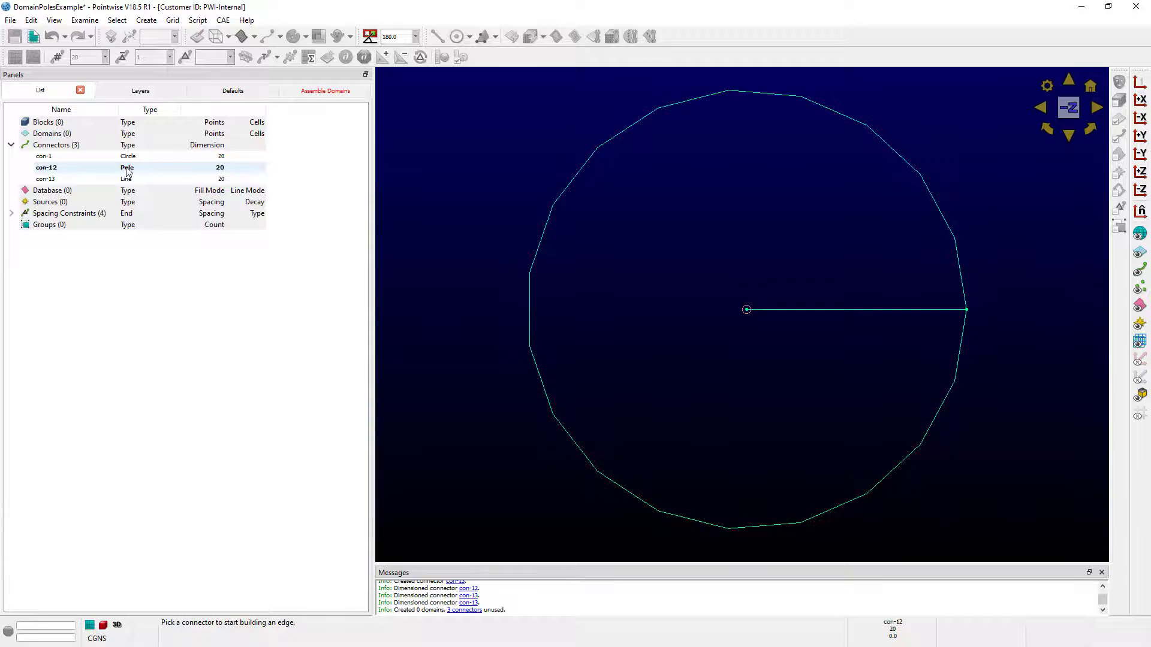
{"action": "left_click", "coordinate": [318, 91]}
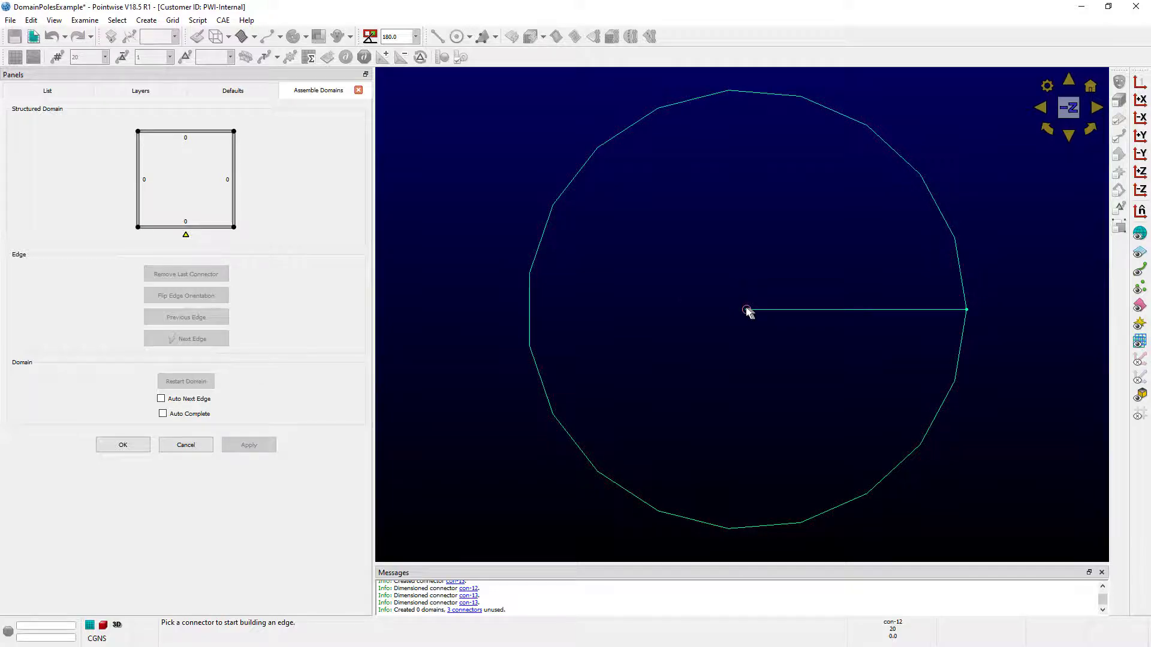
{"action": "left_click", "coordinate": [747, 311]}
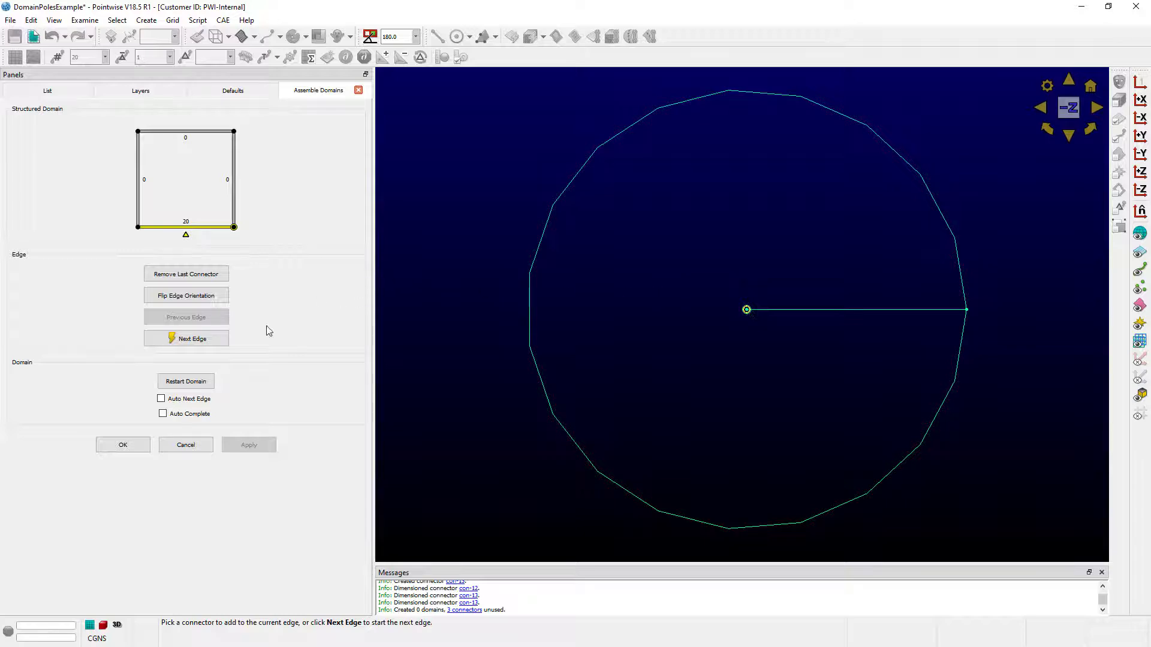
{"action": "left_click", "coordinate": [192, 338]}
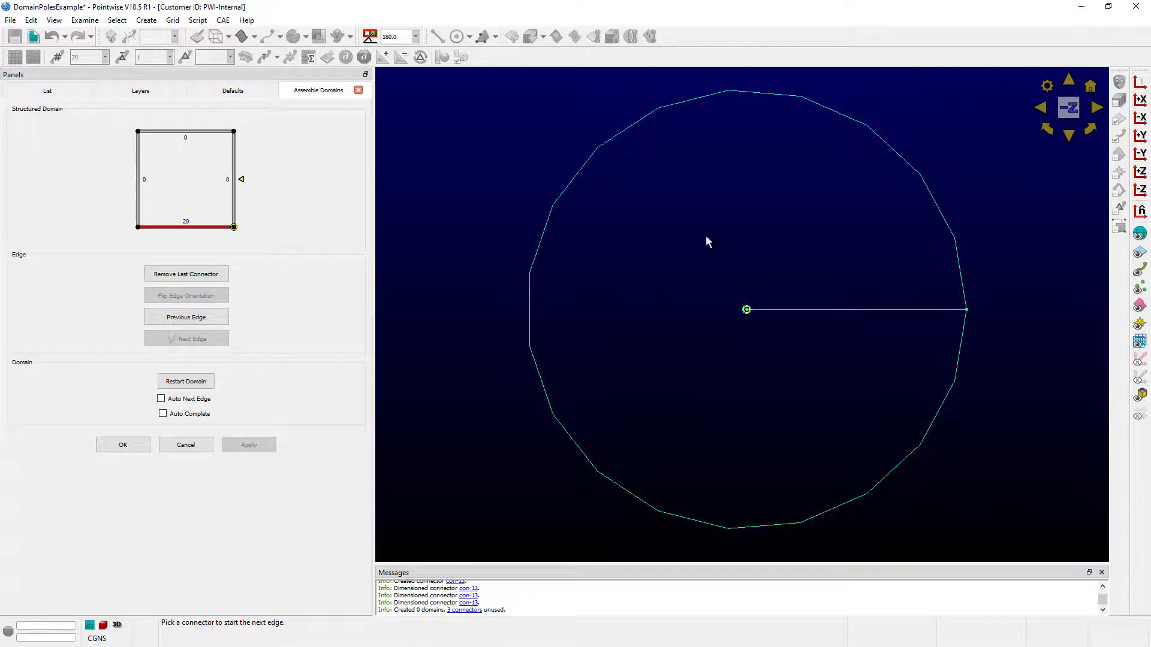
Step: Complete the structured domain using the radial line, the circle and the radial line again as its remaining edges
{"action": "left_click", "coordinate": [841, 310]}
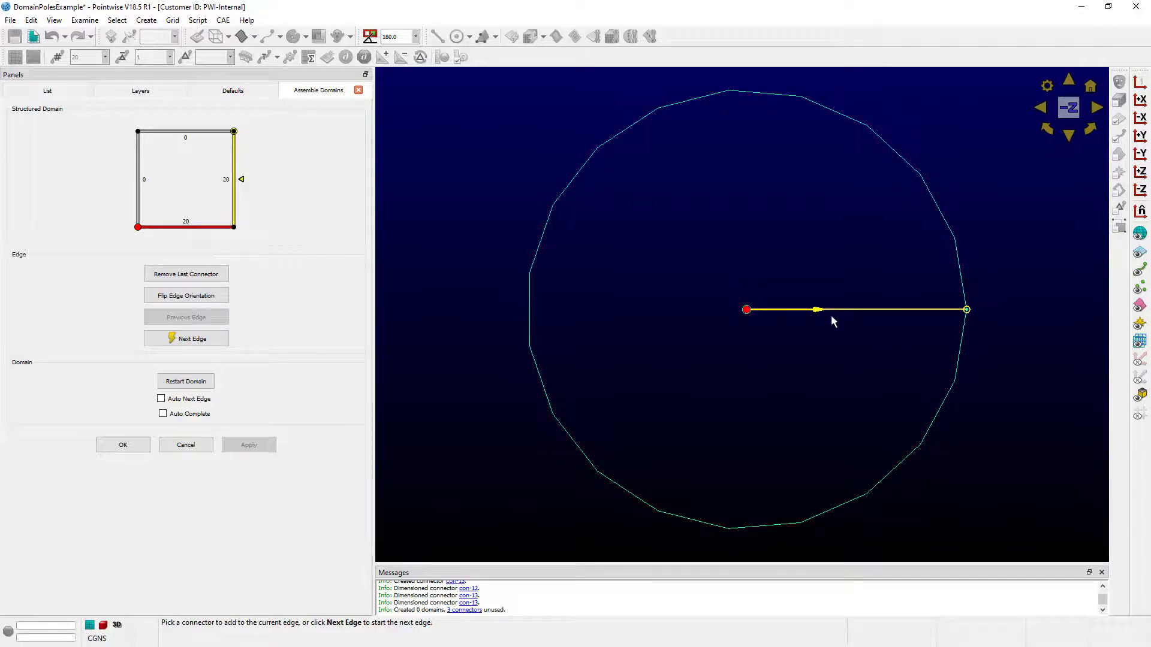
{"action": "left_click", "coordinate": [189, 340]}
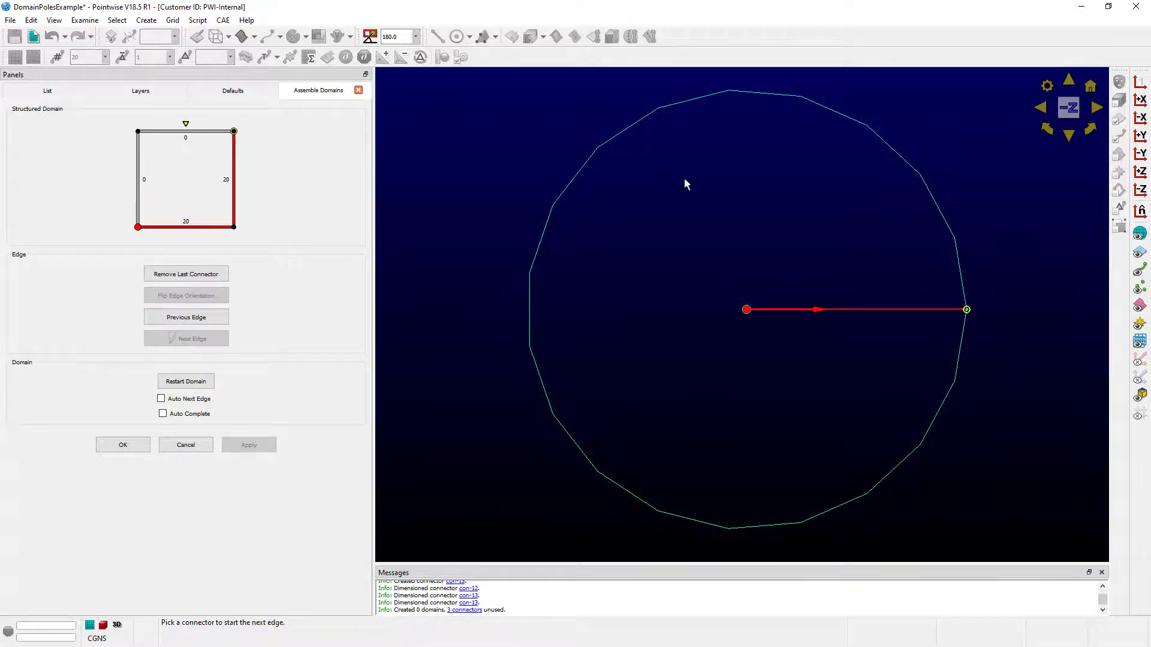
{"action": "left_click", "coordinate": [891, 147]}
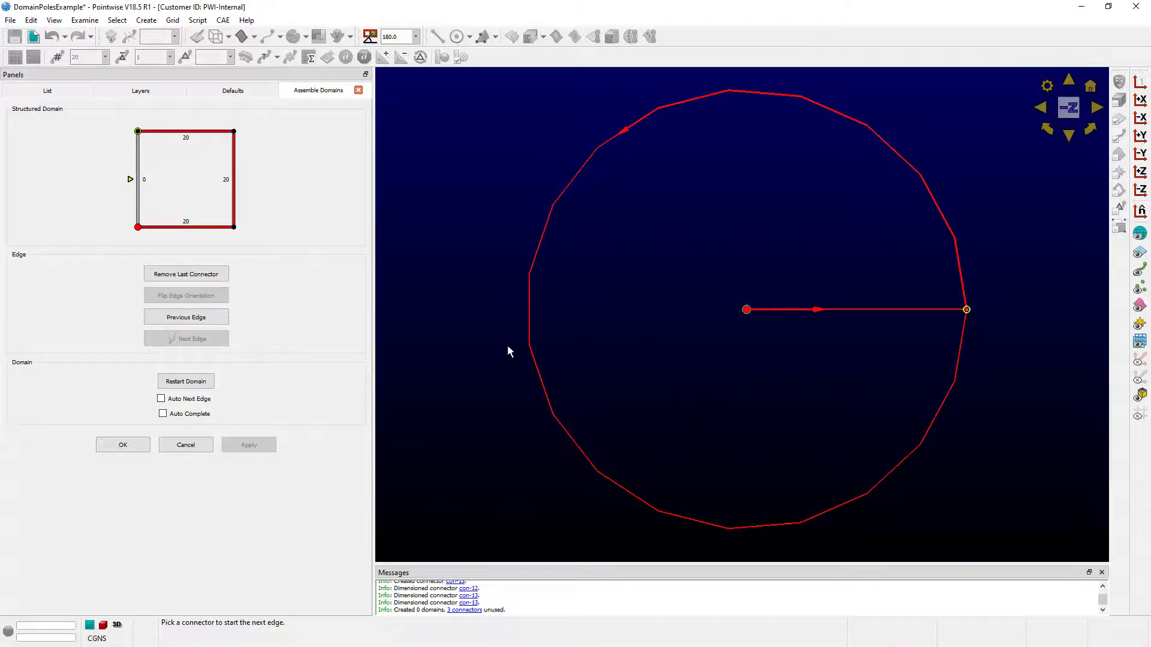
{"action": "left_click", "coordinate": [860, 311]}
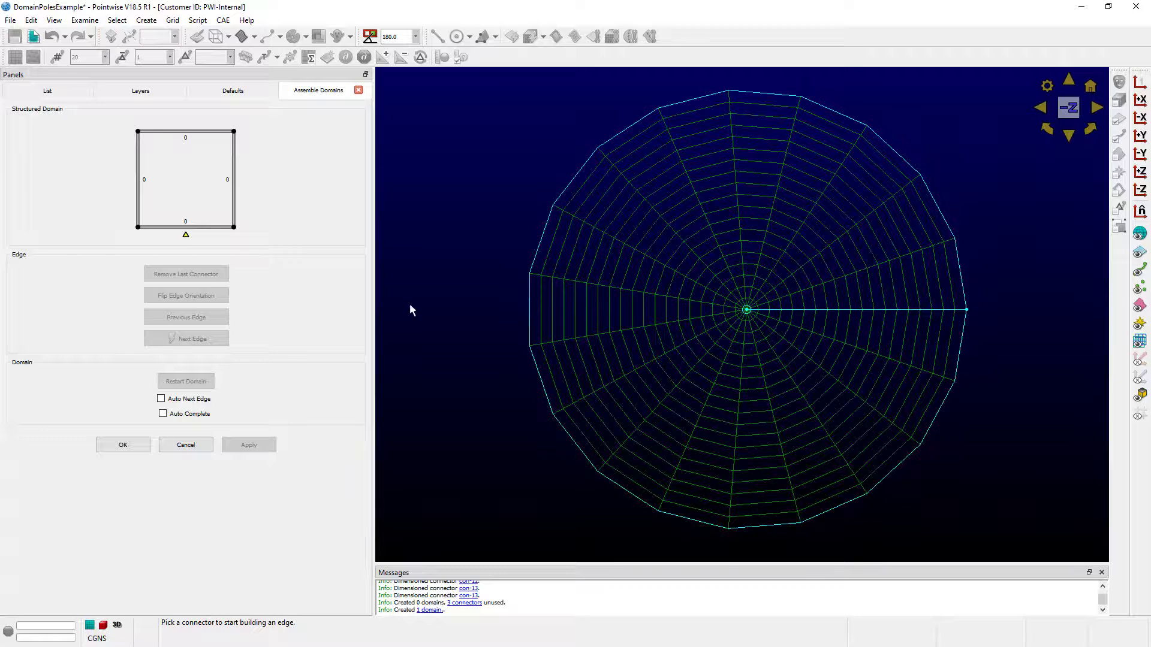
{"action": "left_click", "coordinate": [123, 445]}
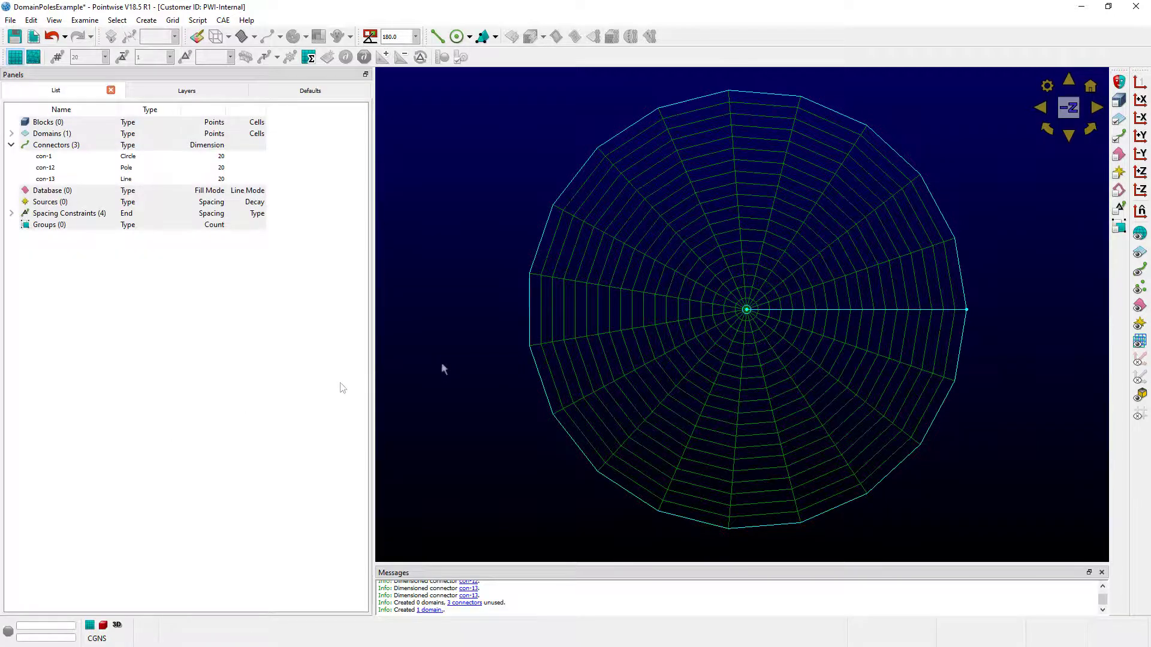
Step: Select the central diamond-shaped domain of the multi-domain circle mesh for inspection
{"action": "left_click", "coordinate": [600, 329]}
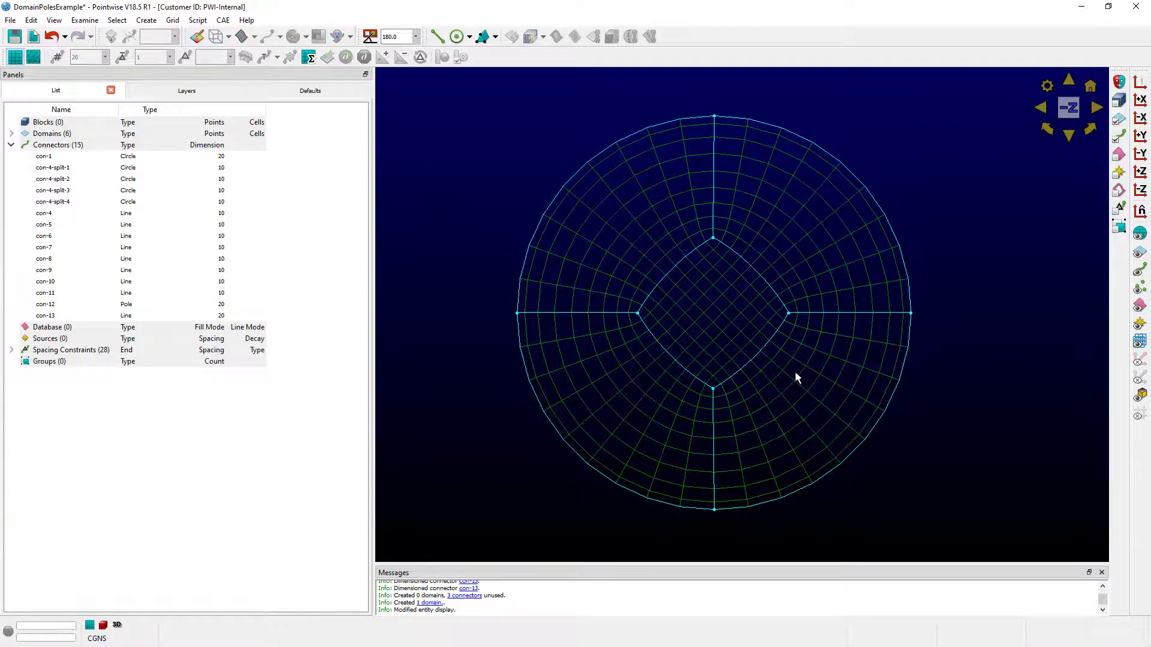
{"action": "left_click", "coordinate": [735, 304]}
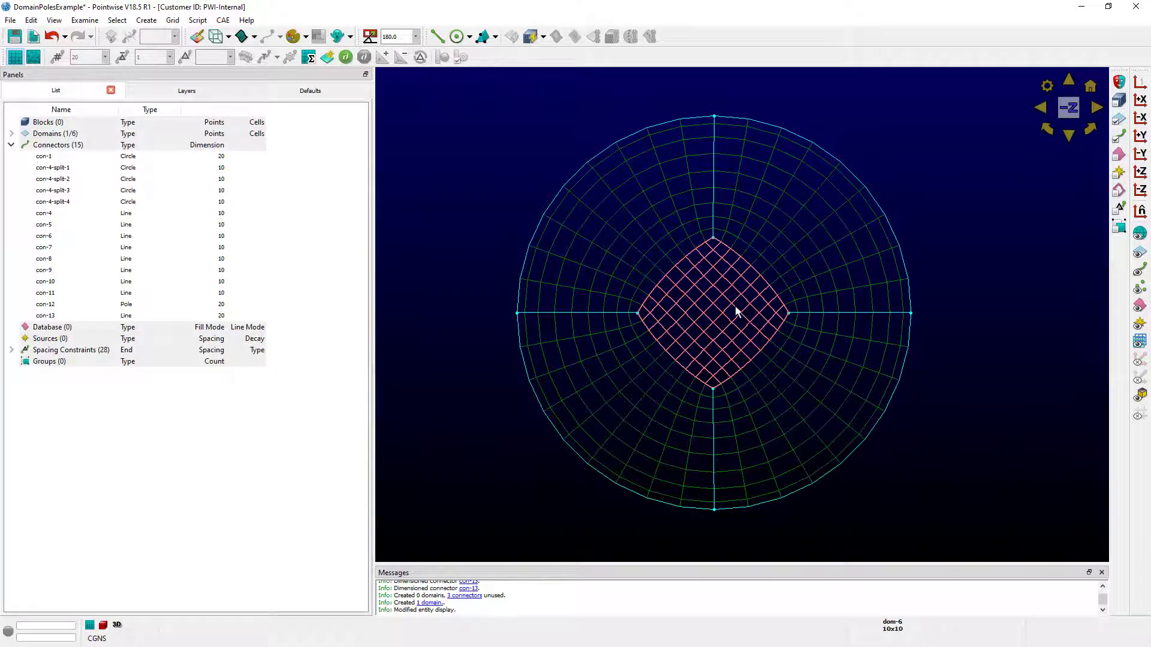